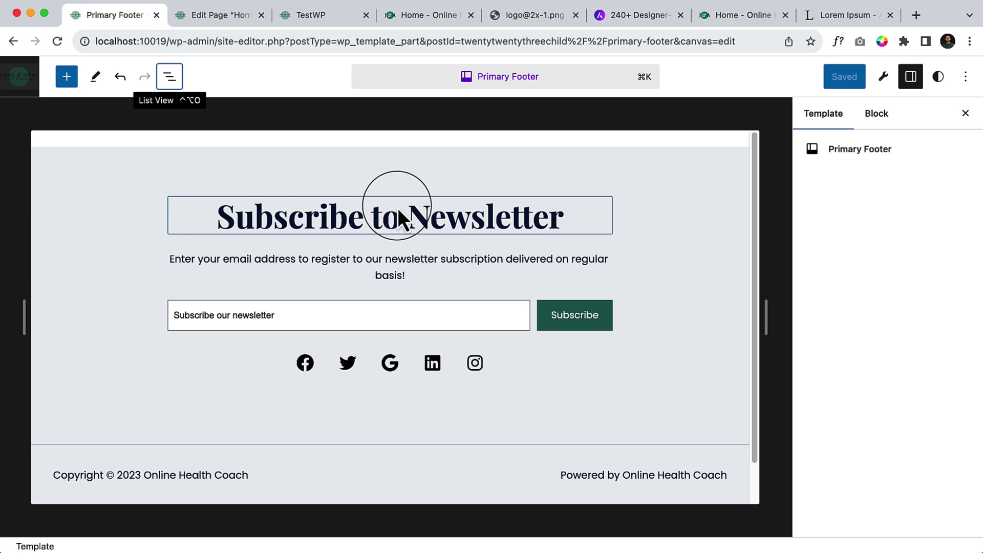
# - Switch to the live TestWP site and scroll down to the footer
pyautogui.click(246, 18)
pyautogui.click(276, 20)
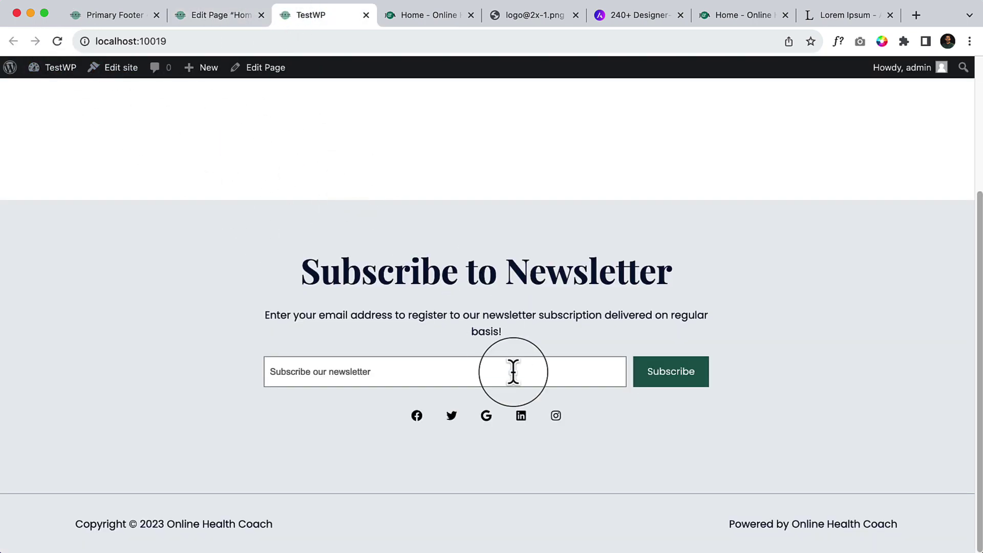
pyautogui.scroll(4, 527, 370)
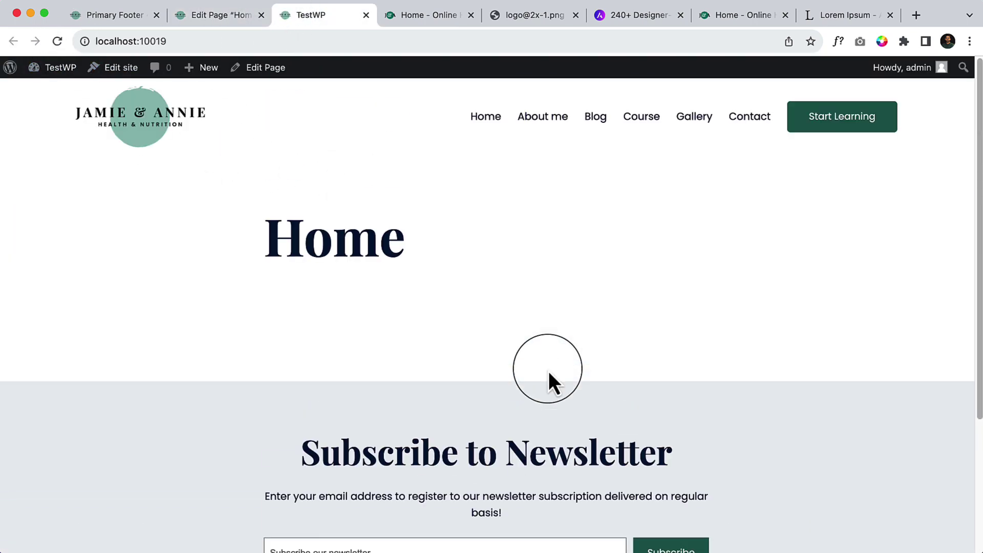
pyautogui.scroll(-4, 548, 370)
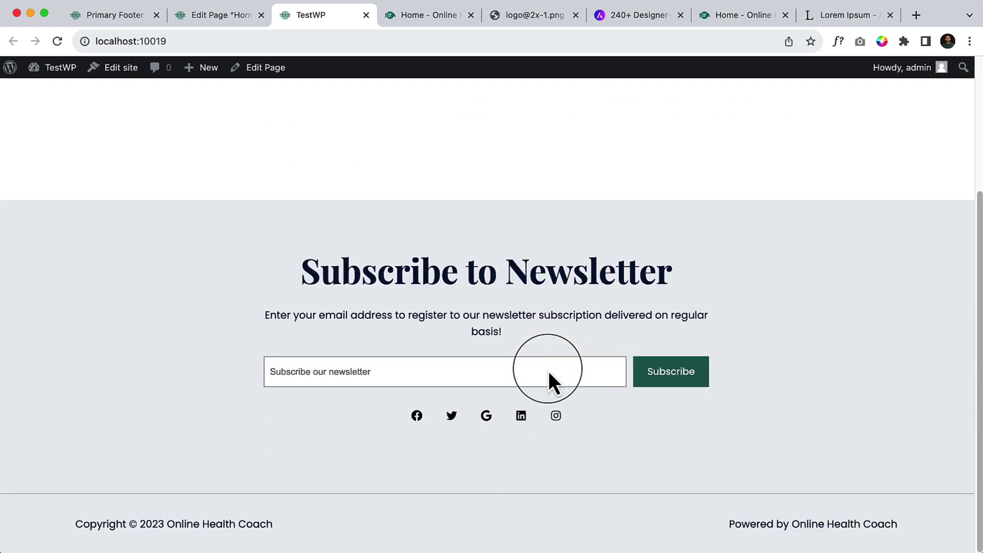
# - Inspect the page so Chrome DevTools opens at the bottom, showing the footer template part's markup
pyautogui.rightClick(756, 298)
pyautogui.click(843, 506)
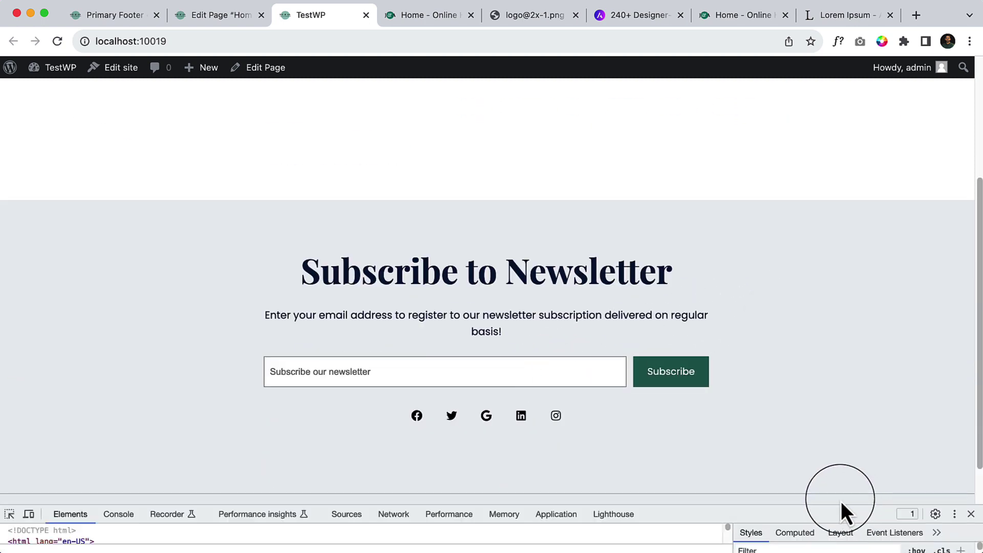
pyautogui.scroll(-1, 371, 341)
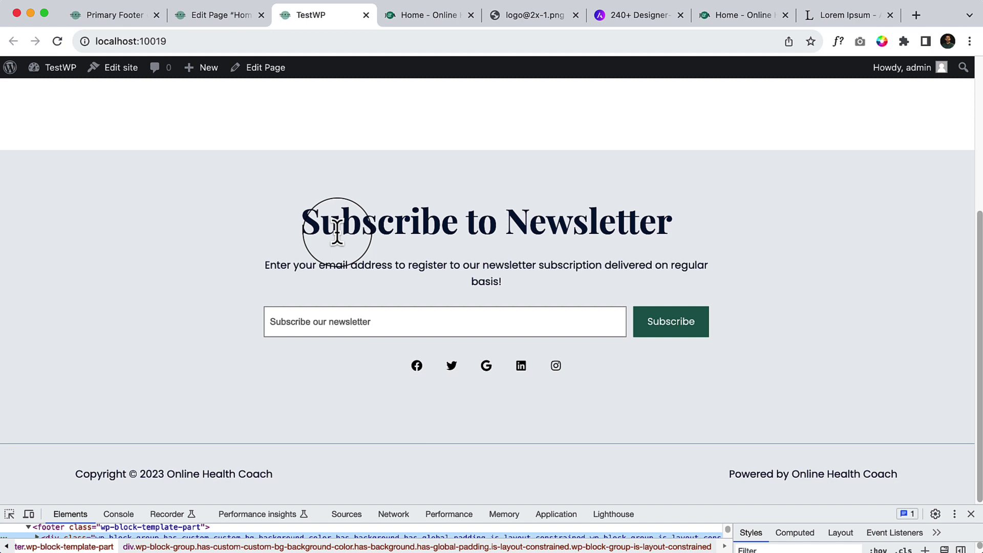
pyautogui.moveTo(341, 221); pyautogui.dragTo(582, 237)
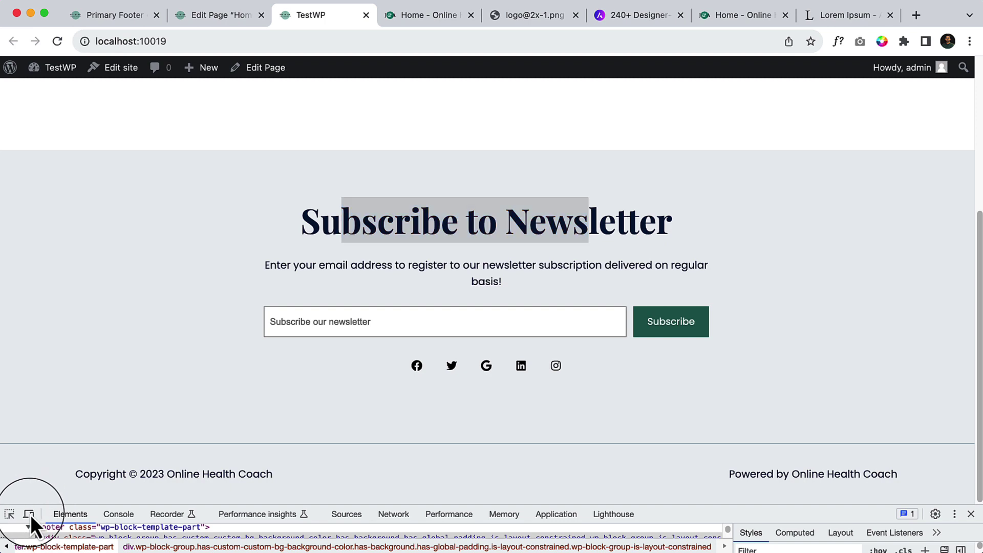
# - Turn on device emulation and drag the viewport wider so the footer reflows
pyautogui.click(28, 514)
pyautogui.click(553, 410)
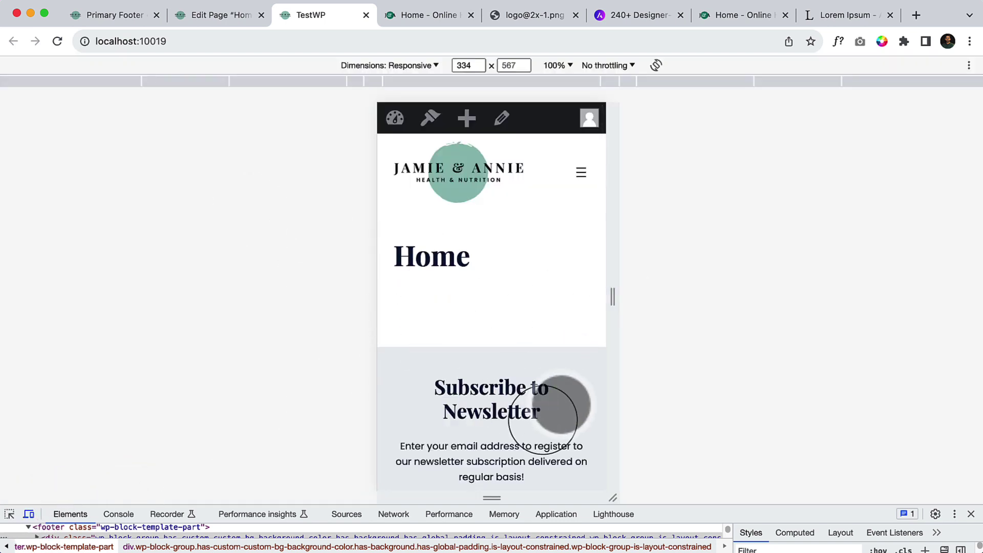
pyautogui.scroll(-4, 552, 401)
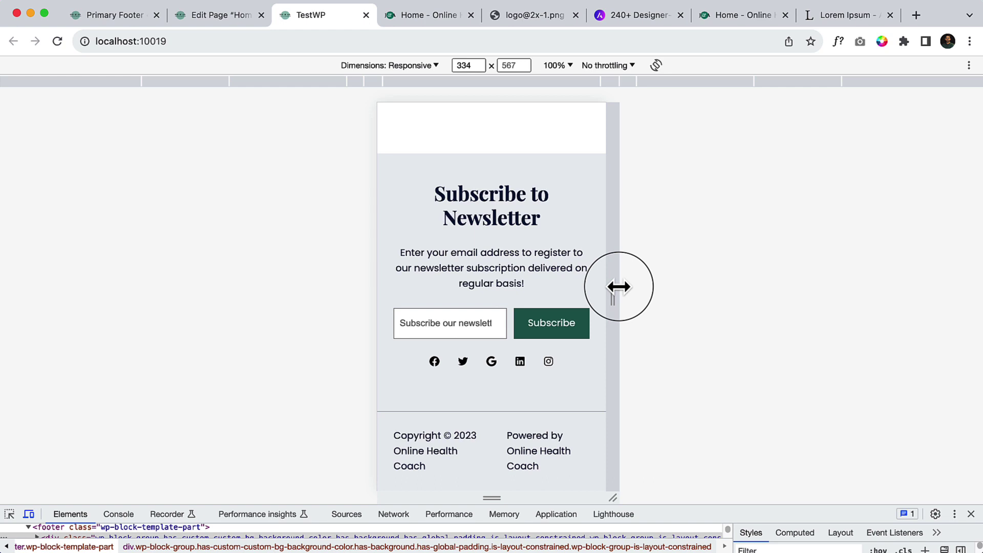
pyautogui.moveTo(619, 287); pyautogui.dragTo(753, 296)
pyautogui.scroll(-2, 659, 278)
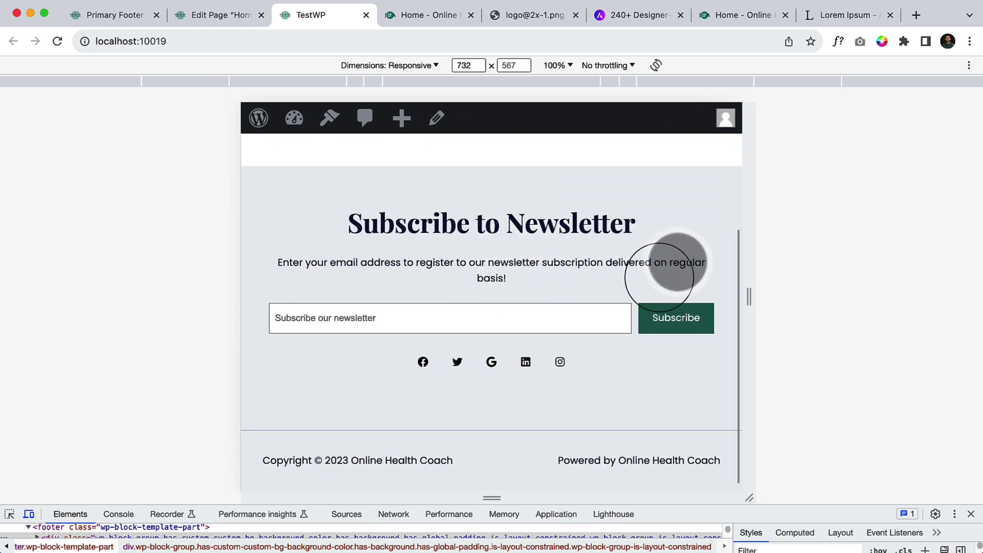
pyautogui.moveTo(763, 298)
pyautogui.mouseDown()
pyautogui.moveTo(945, 296)
pyautogui.moveTo(664, 291)
pyautogui.moveTo(928, 292)
pyautogui.moveTo(748, 296)
pyautogui.mouseUp()
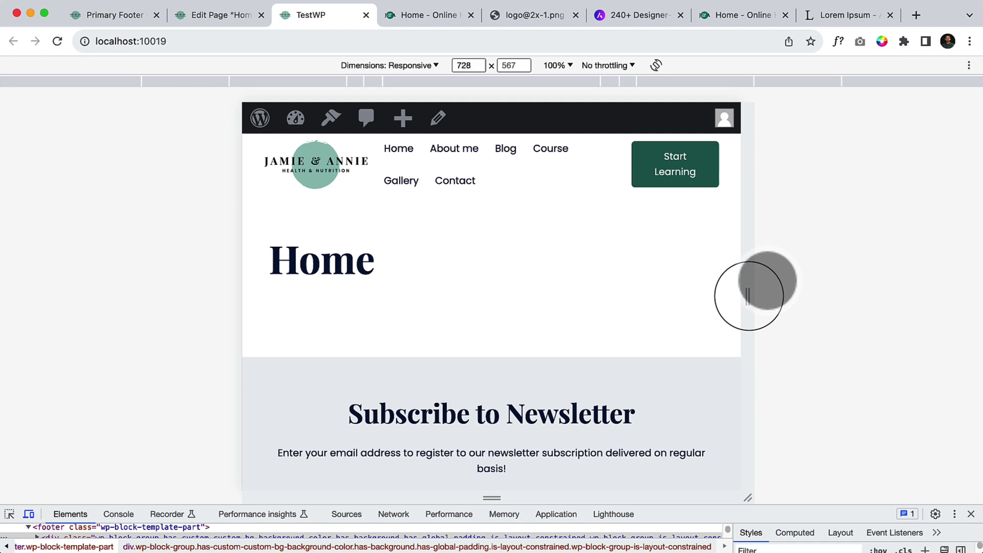
# - Step the preview through presets from Mobile M 375px to Laptop 1024px, then go to the Home page editor
pyautogui.click(299, 86)
pyautogui.click(373, 86)
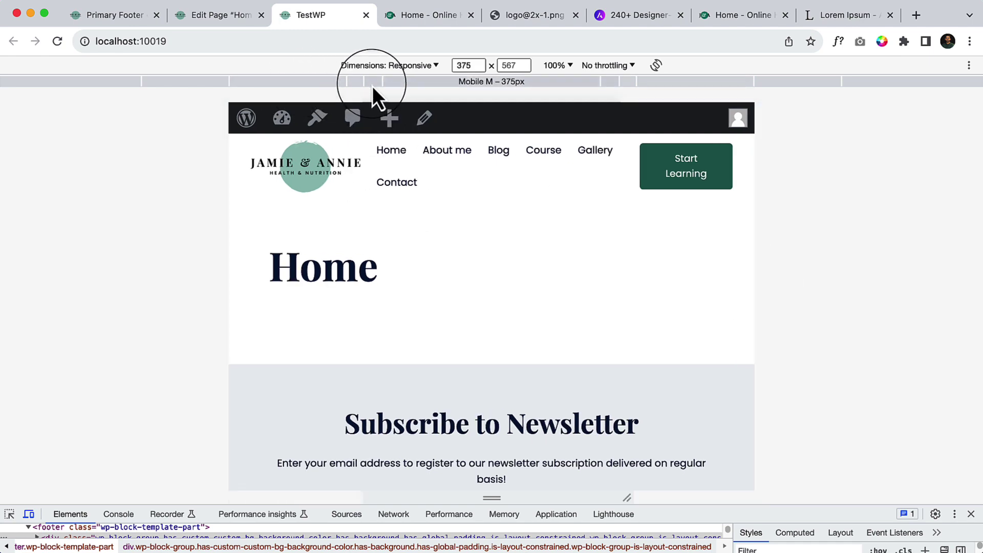
pyautogui.click(359, 83)
pyautogui.click(284, 83)
pyautogui.click(198, 83)
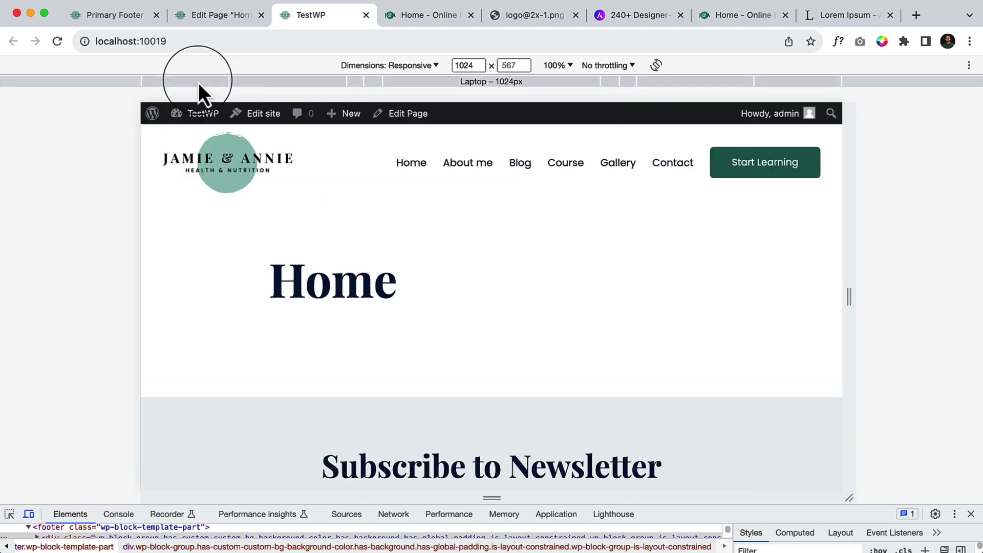
pyautogui.scroll(-5, 609, 325)
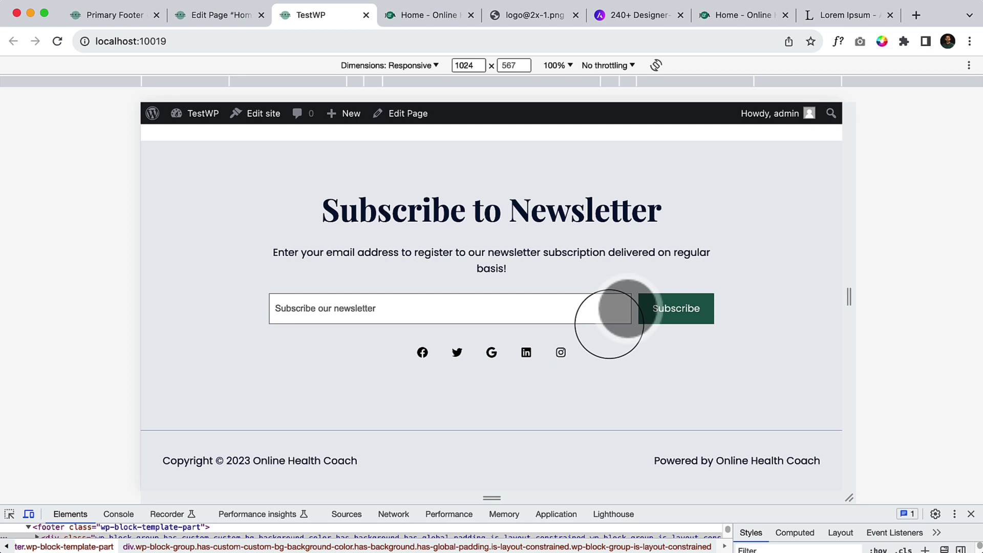
pyautogui.click(232, 23)
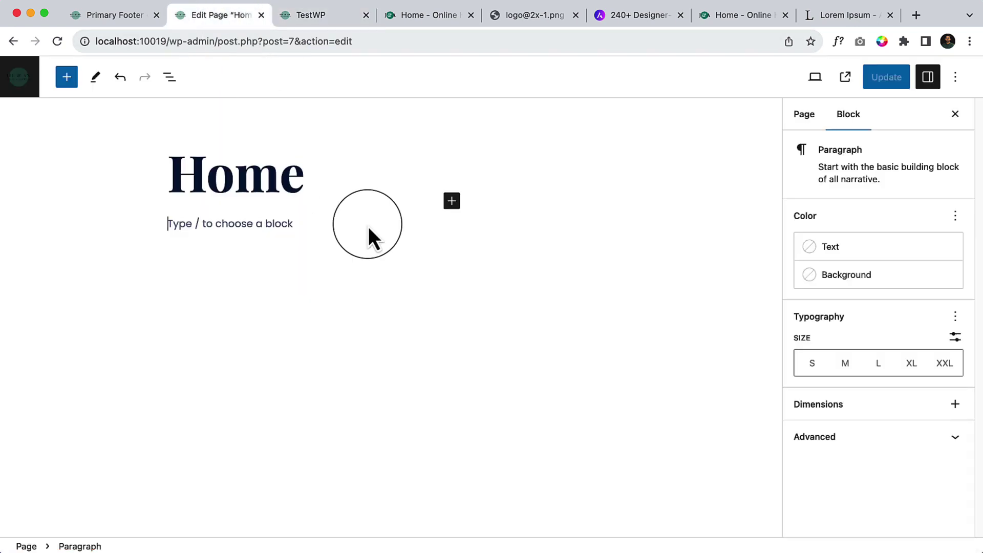
# - In the Primary Footer editor, select the social icons, the Social Icons block and the newsletter Group
pyautogui.click(121, 20)
pyautogui.click(318, 368)
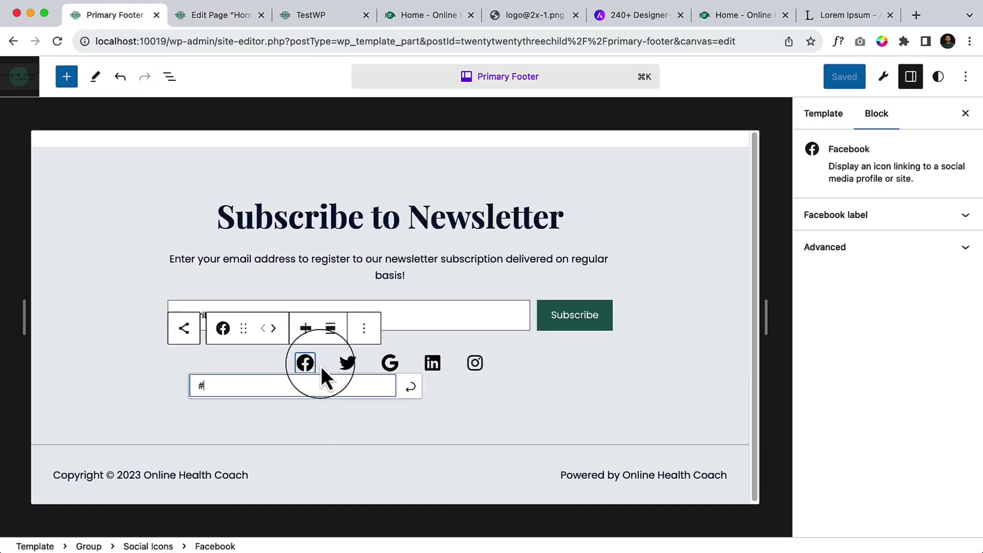
pyautogui.click(353, 364)
pyautogui.click(390, 363)
pyautogui.click(602, 347)
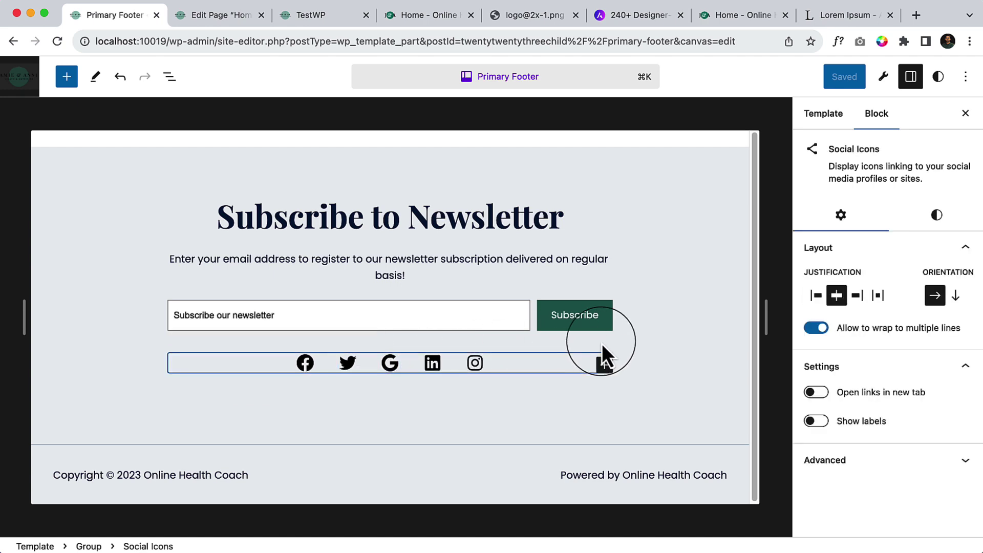
pyautogui.click(670, 231)
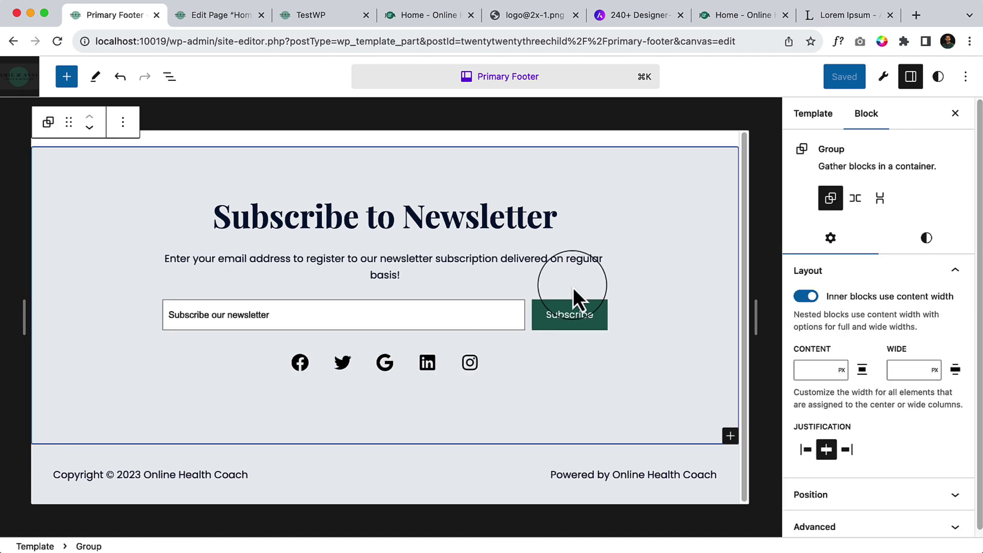
pyautogui.click(211, 19)
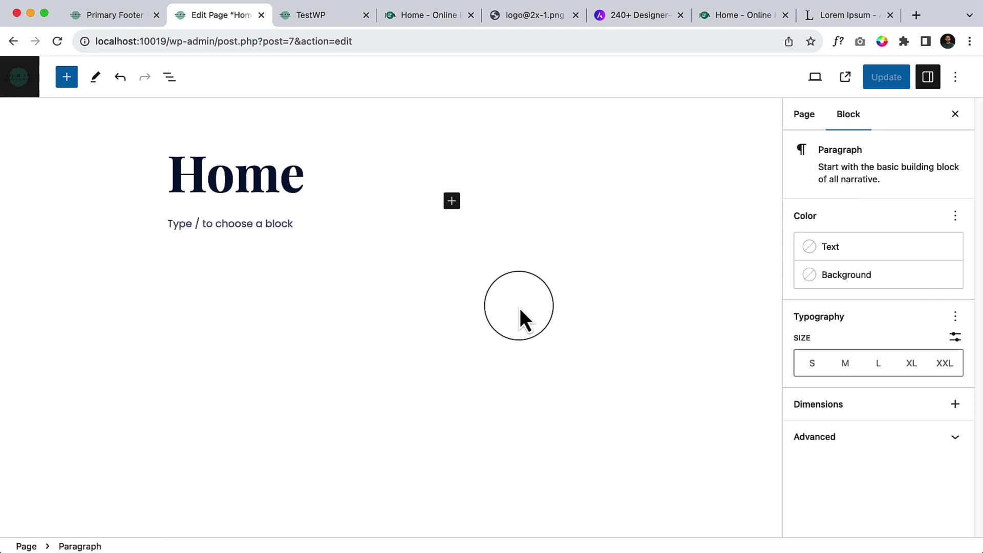
pyautogui.click(153, 21)
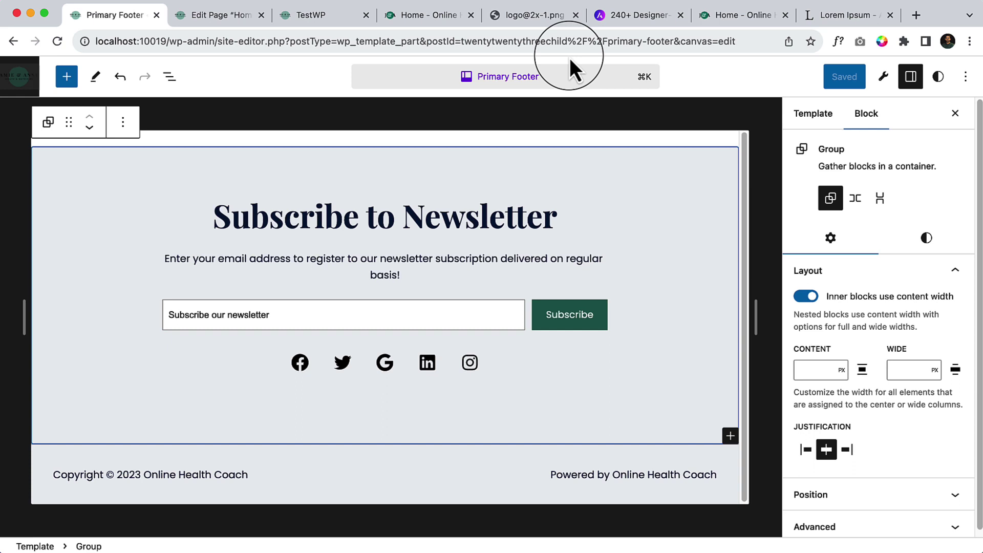
# - Show the footer Group's Styles and narrow the preview canvas to watch the content reflow
pyautogui.click(923, 237)
pyautogui.scroll(-8, 916, 256)
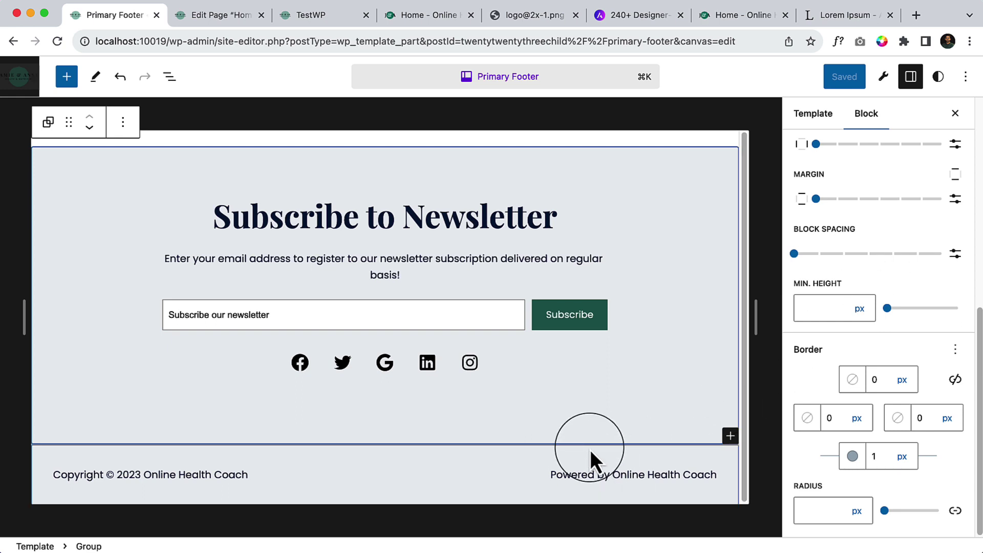
pyautogui.moveTo(763, 313); pyautogui.dragTo(640, 307)
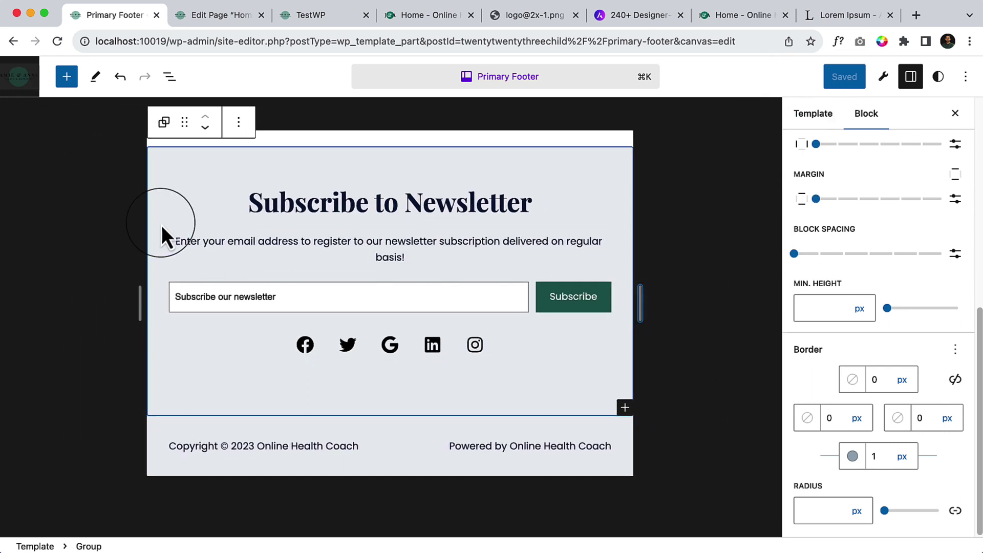
# - Select the footer Group in List View and narrow the preview to a phone-like width
pyautogui.click(169, 77)
pyautogui.click(60, 174)
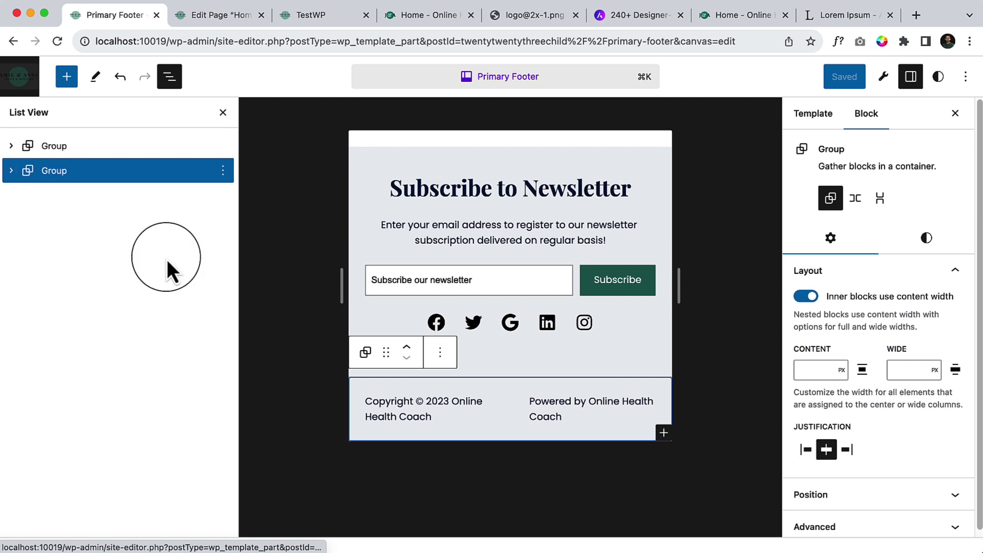
pyautogui.scroll(-1, 901, 420)
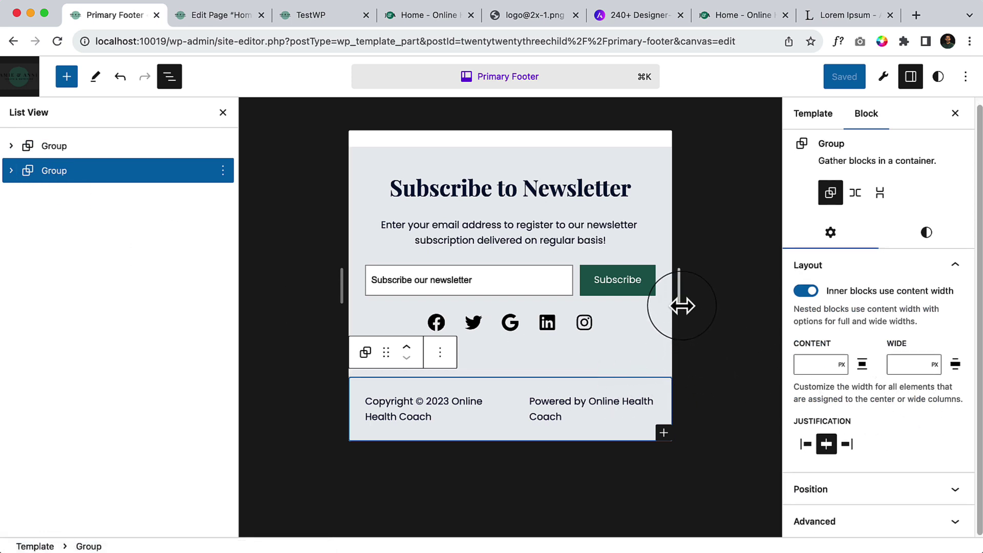
pyautogui.moveTo(681, 306); pyautogui.dragTo(644, 305)
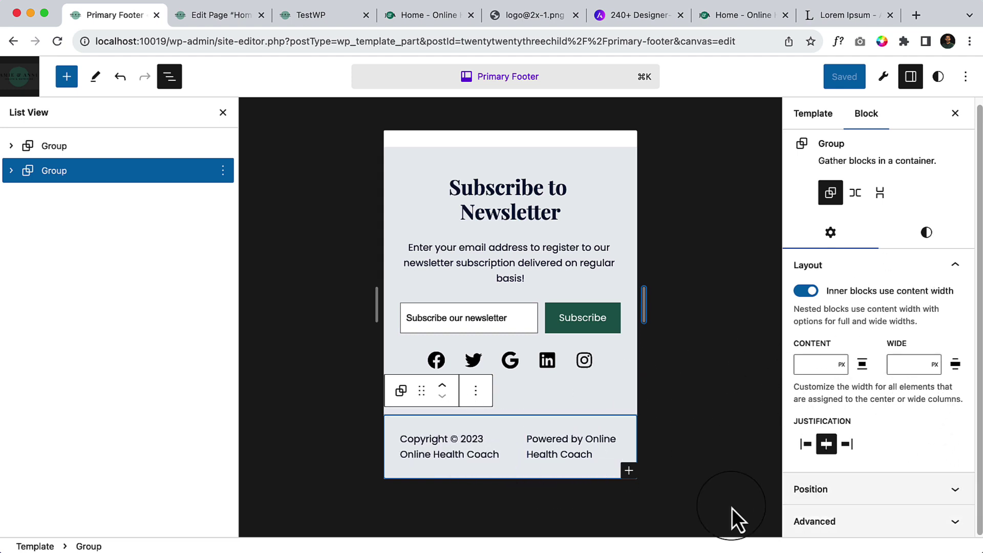
# - Select the footer's copyright Row, enable 'Allow to wrap to multiple lines', and widen the preview again
pyautogui.click(23, 175)
pyautogui.click(63, 198)
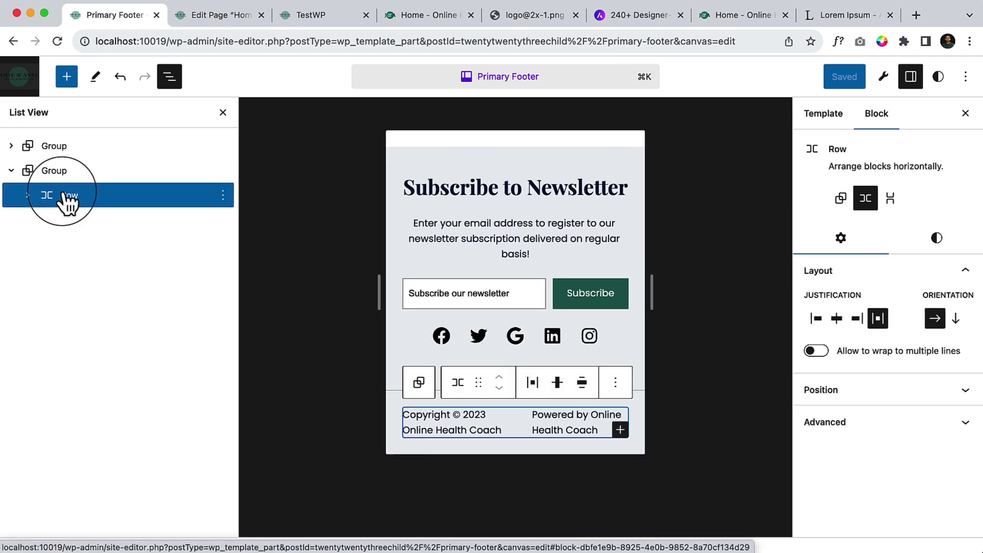
pyautogui.click(816, 351)
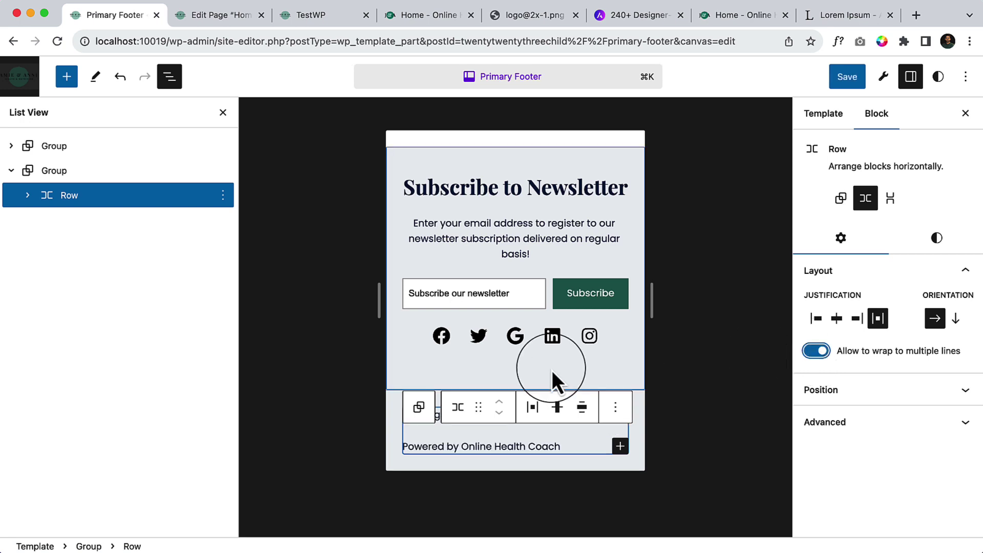
pyautogui.moveTo(653, 298); pyautogui.dragTo(758, 289)
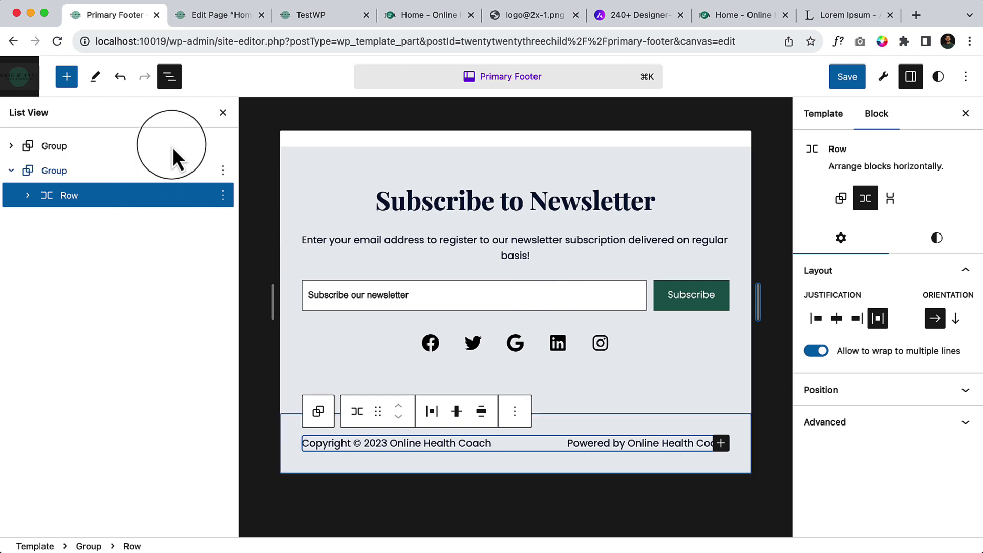
# - Close List View and shrink the preview to mobile width to check the stacked lines, then widen it back to desktop
pyautogui.click(170, 76)
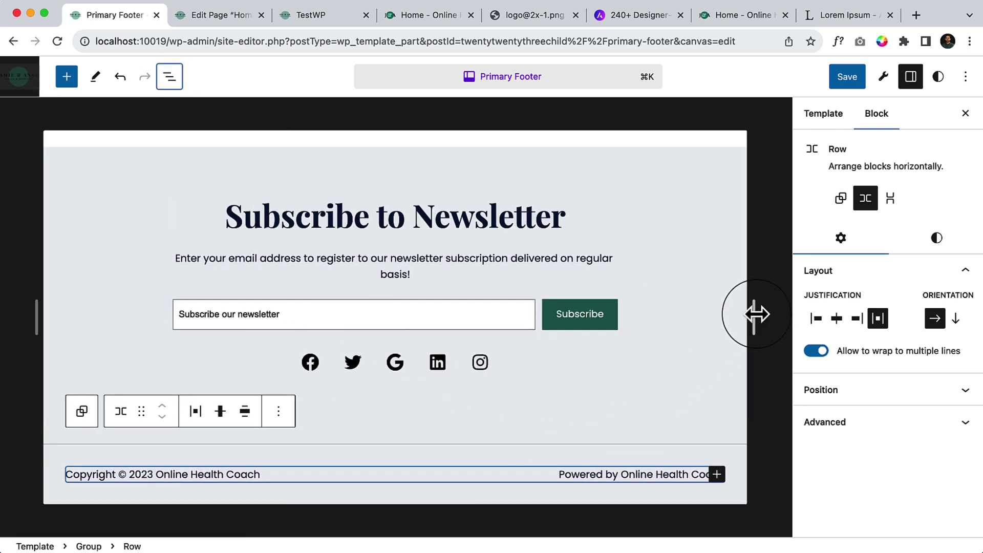
pyautogui.moveTo(752, 313); pyautogui.dragTo(602, 319)
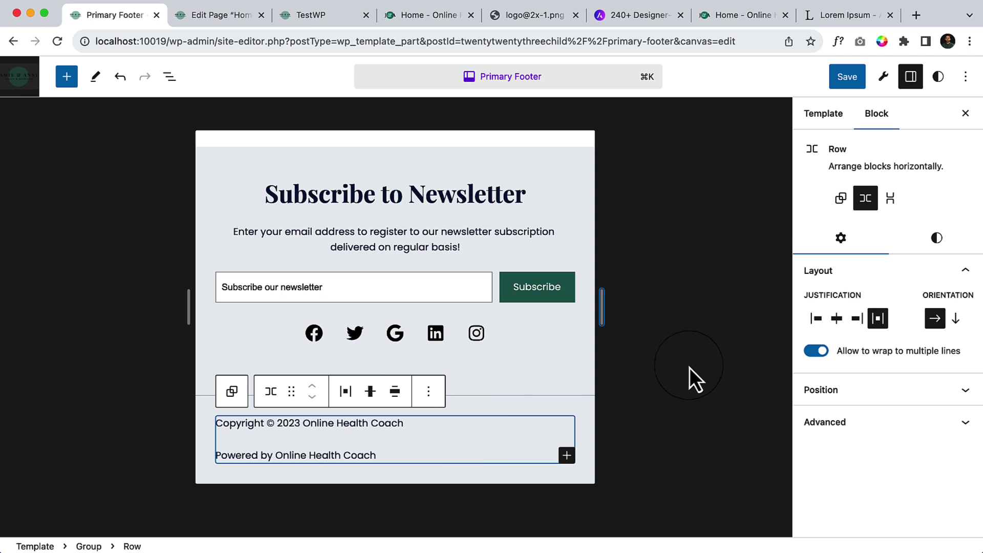
pyautogui.moveTo(601, 306); pyautogui.dragTo(521, 306)
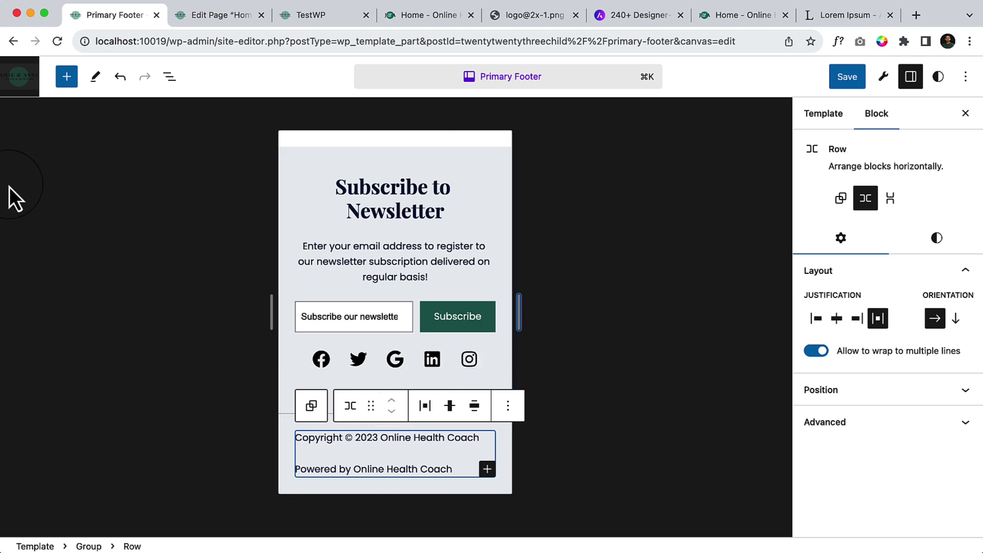
pyautogui.click(168, 78)
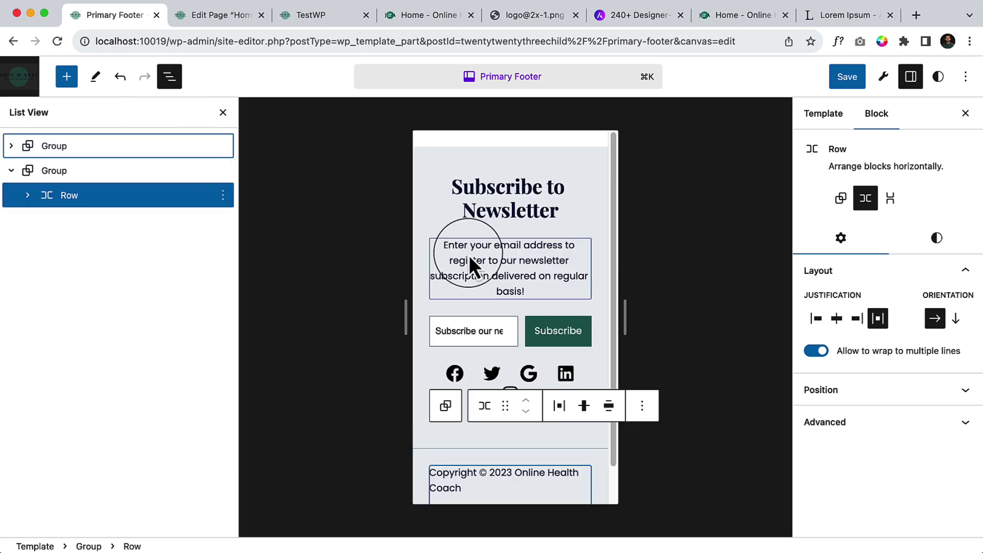
pyautogui.moveTo(631, 320); pyautogui.dragTo(779, 323)
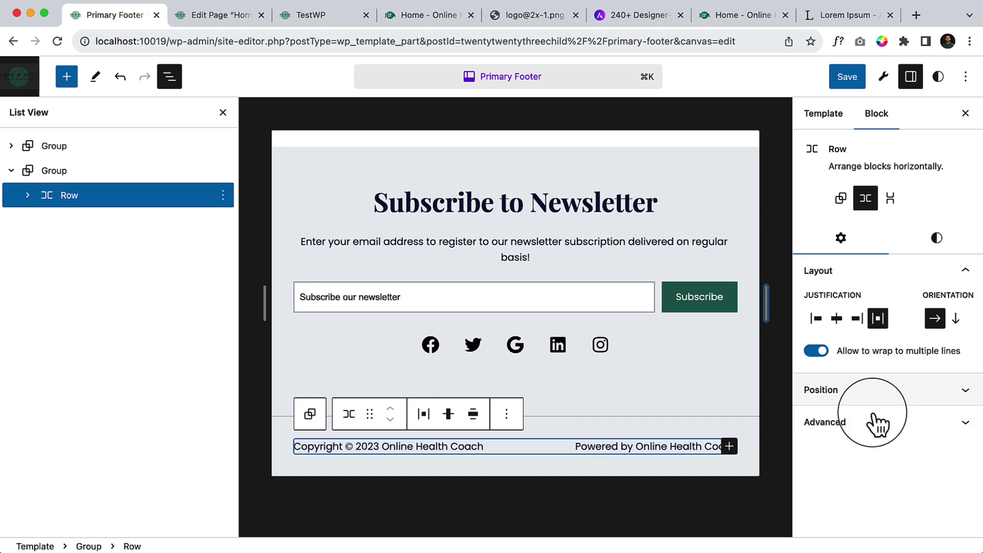
# - Expand the Row's Position and Advanced panels, leaving position at Default and the HTML element as <div>
pyautogui.click(938, 409)
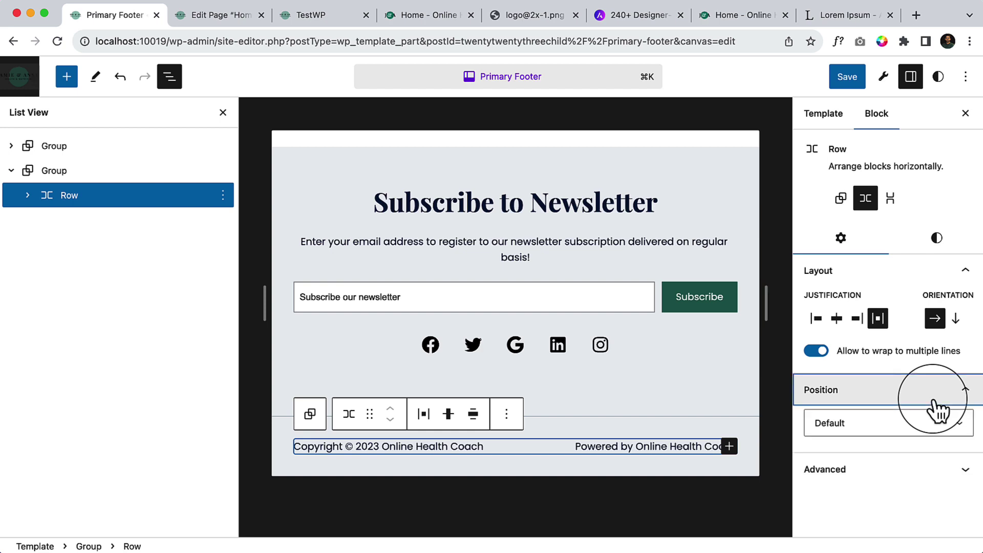
pyautogui.click(934, 467)
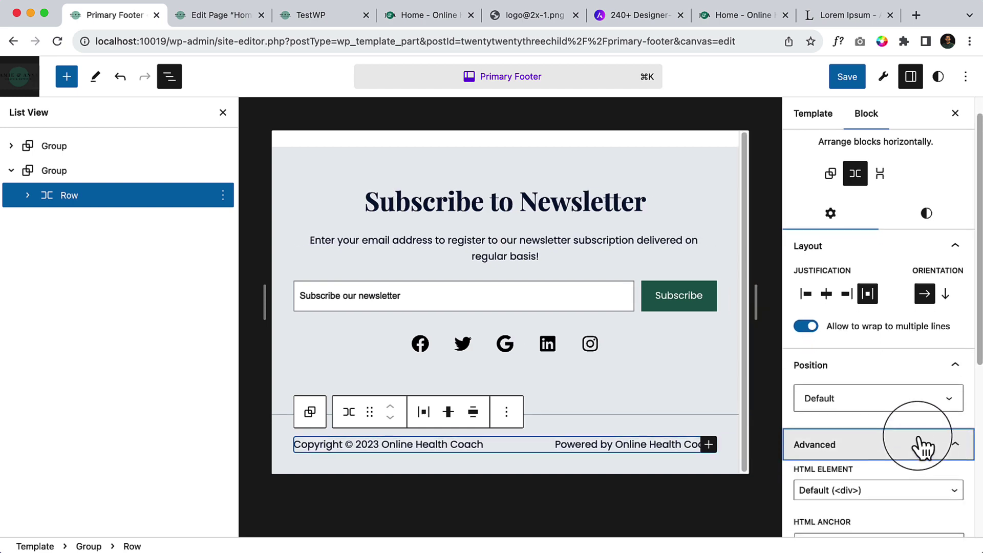
pyautogui.click(916, 402)
pyautogui.click(917, 379)
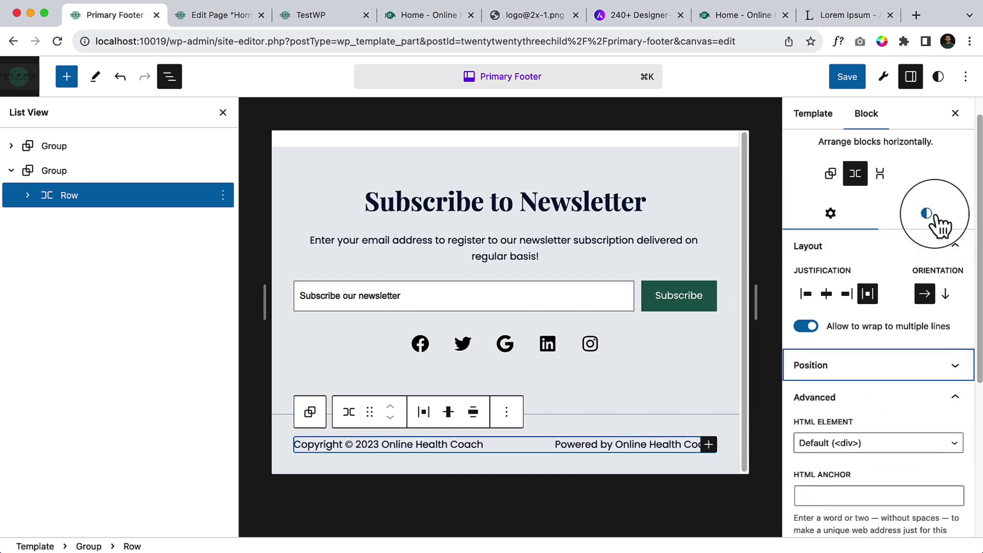
pyautogui.scroll(-5, 865, 512)
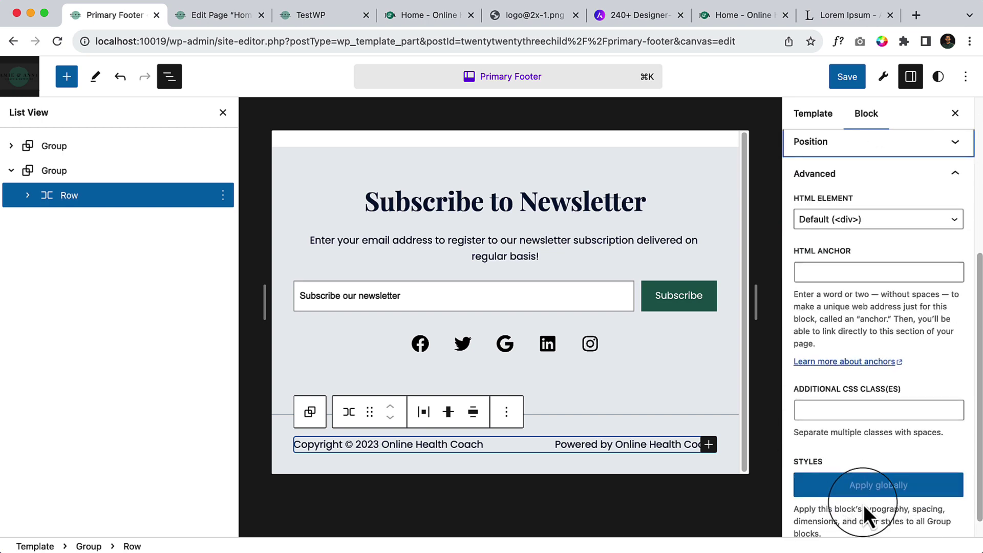
pyautogui.scroll(5, 864, 506)
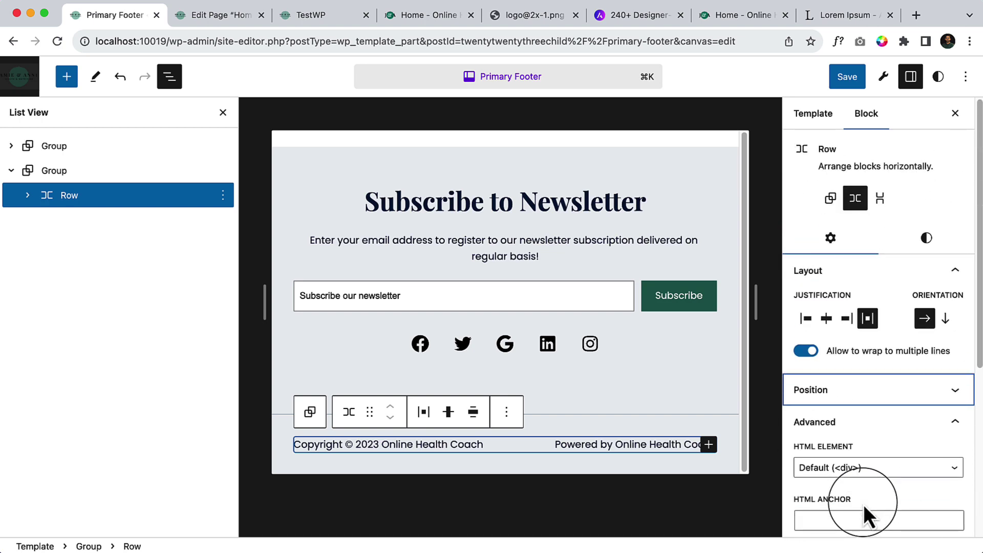